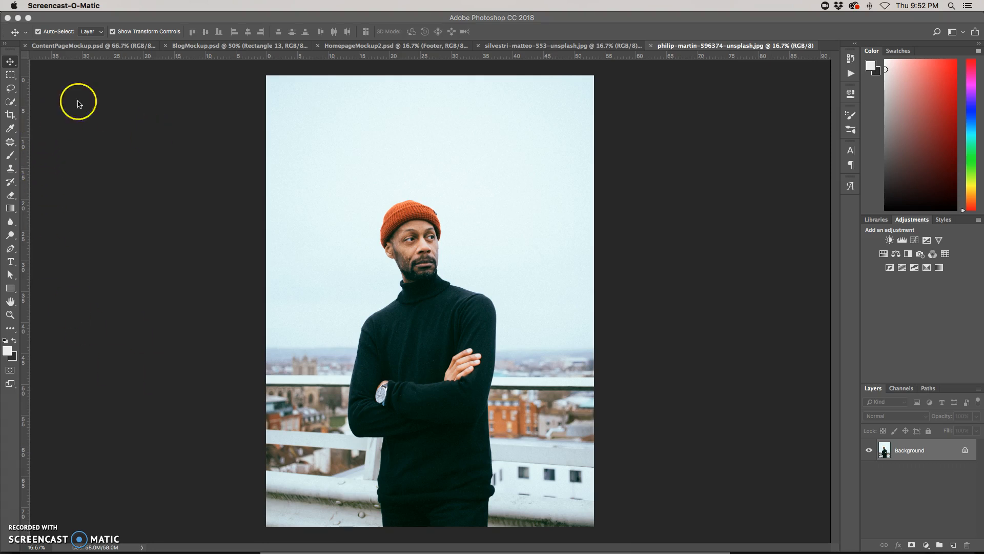
# Step: Select the man in the orange beanie with Quick Selection and move the cutout into the silvestri-matteo-553-unsplash.jpg field photo
pyautogui.click(10, 102)
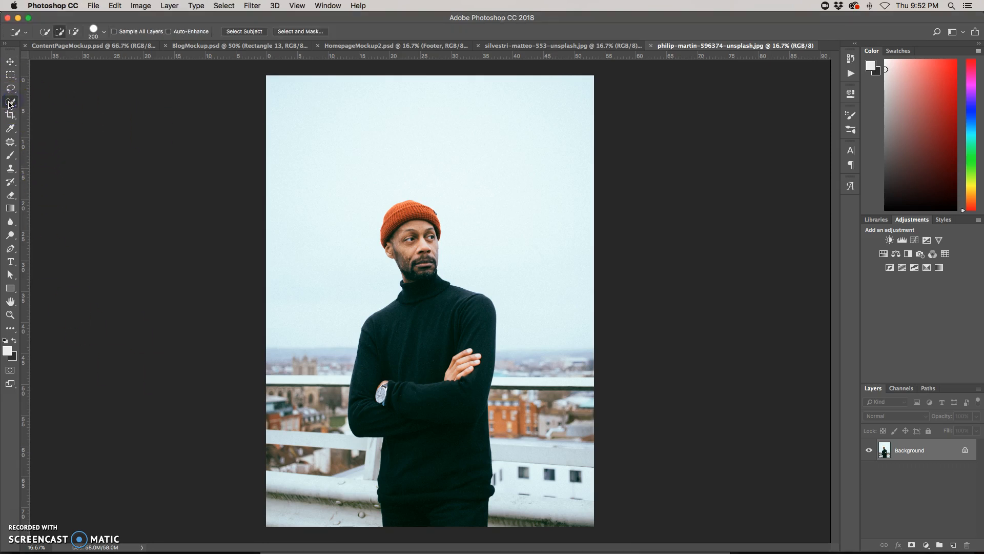
pyautogui.moveTo(372, 284)
pyautogui.mouseDown()
pyautogui.moveTo(404, 215)
pyautogui.moveTo(424, 277)
pyautogui.moveTo(413, 347)
pyautogui.moveTo(422, 451)
pyautogui.moveTo(382, 387)
pyautogui.mouseUp()
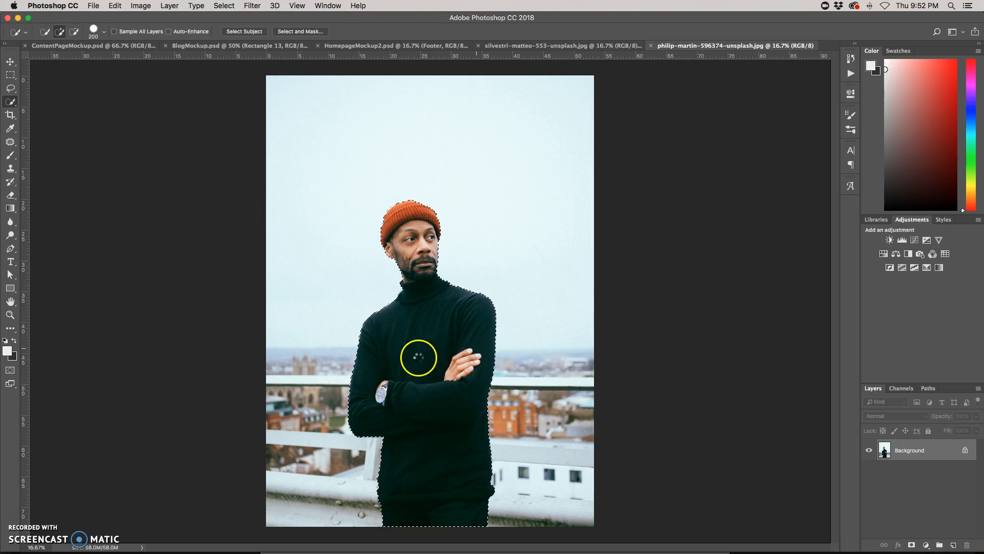
pyautogui.click(9, 63)
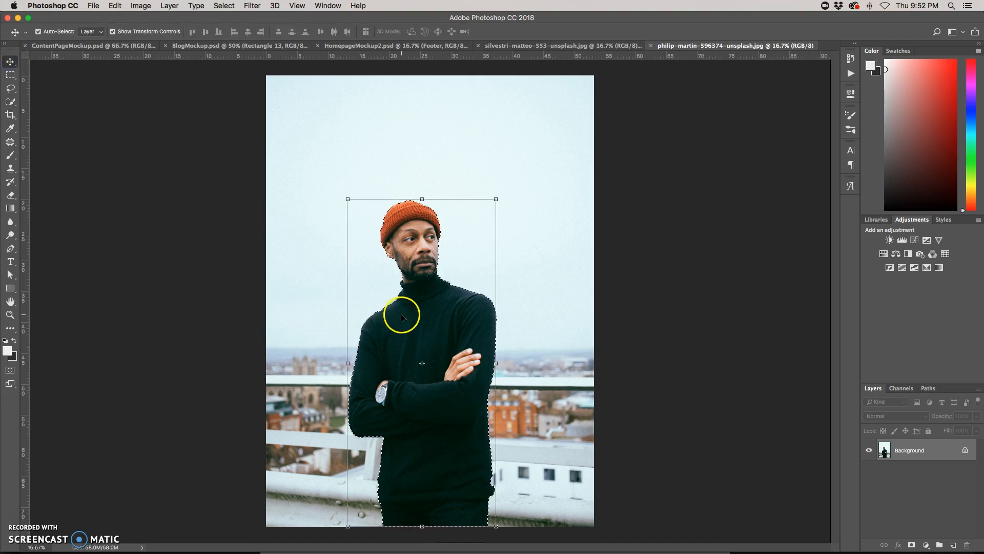
pyautogui.moveTo(495, 165); pyautogui.dragTo(440, 217)
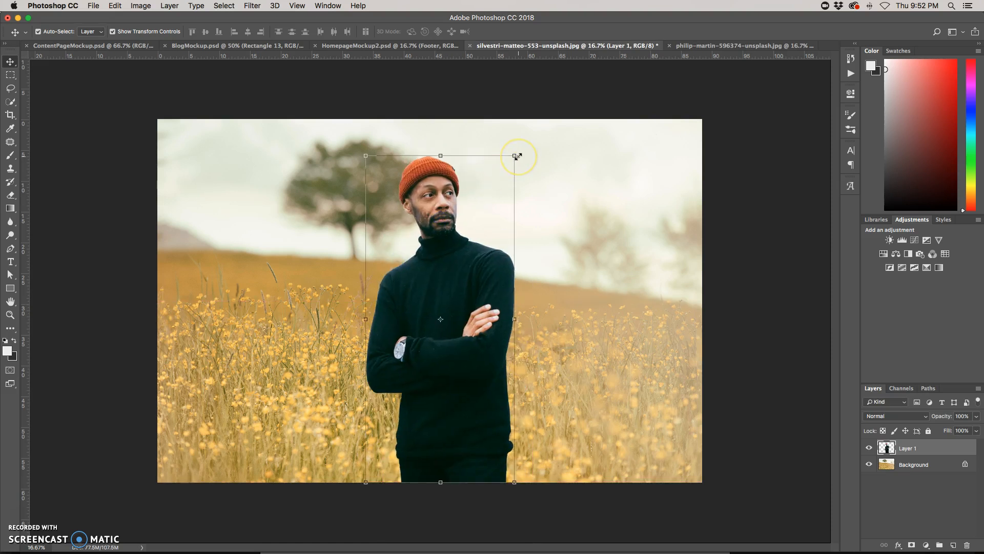
# Step: Scale the man's layer down to about 9.5%, then enlarge it again to nearly the photo's full height
pyautogui.click(515, 155)
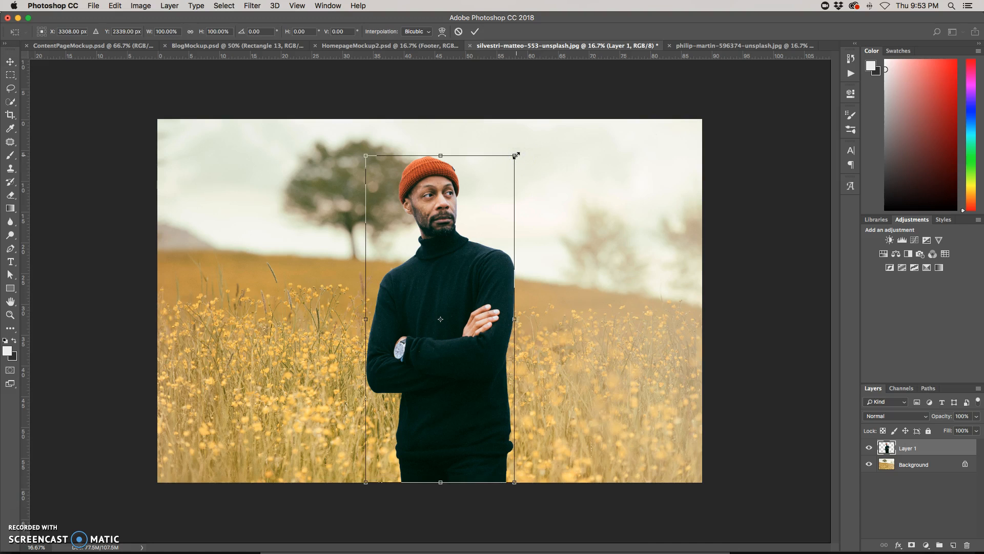
pyautogui.moveTo(515, 155); pyautogui.dragTo(352, 439)
pyautogui.press('Return')
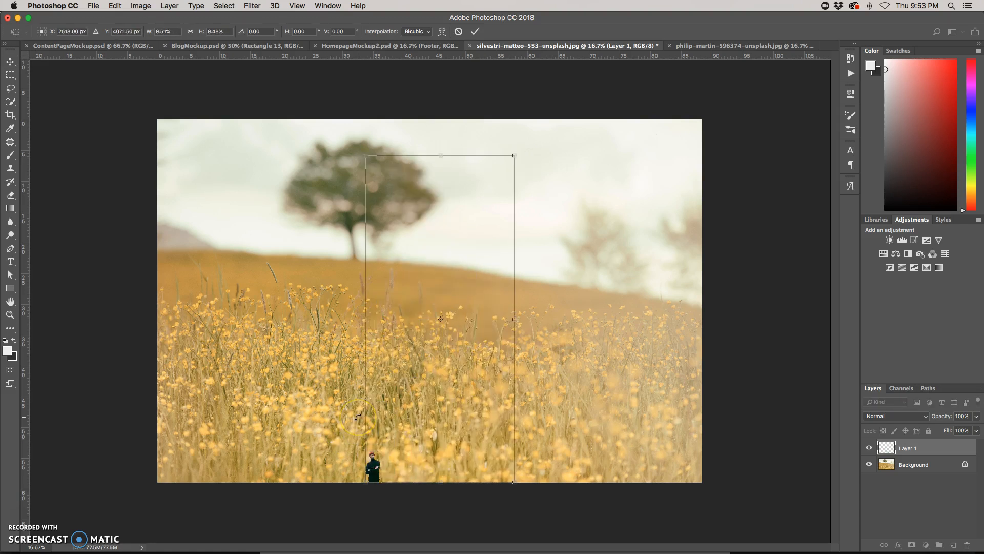
pyautogui.click(391, 407)
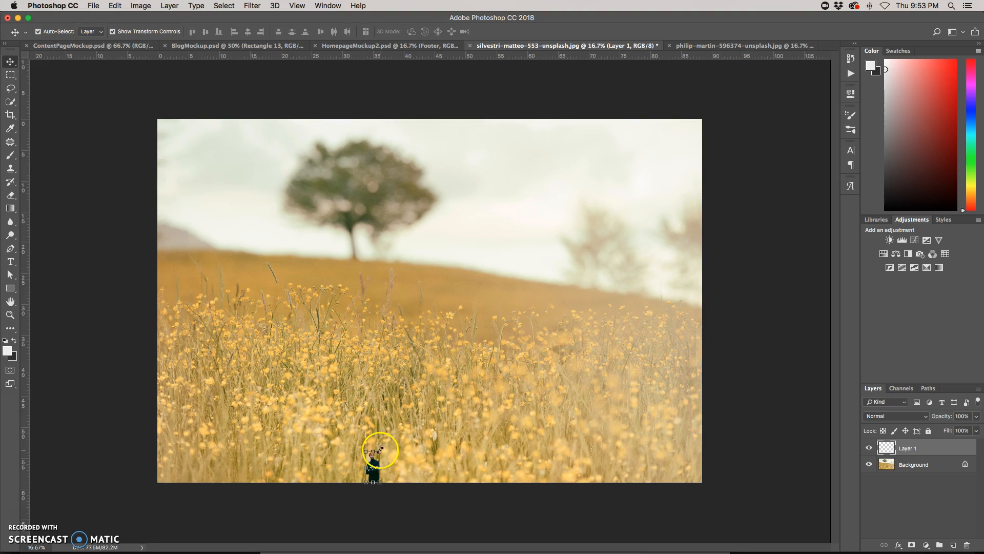
pyautogui.moveTo(379, 449); pyautogui.dragTo(635, 184)
pyautogui.press('Return')
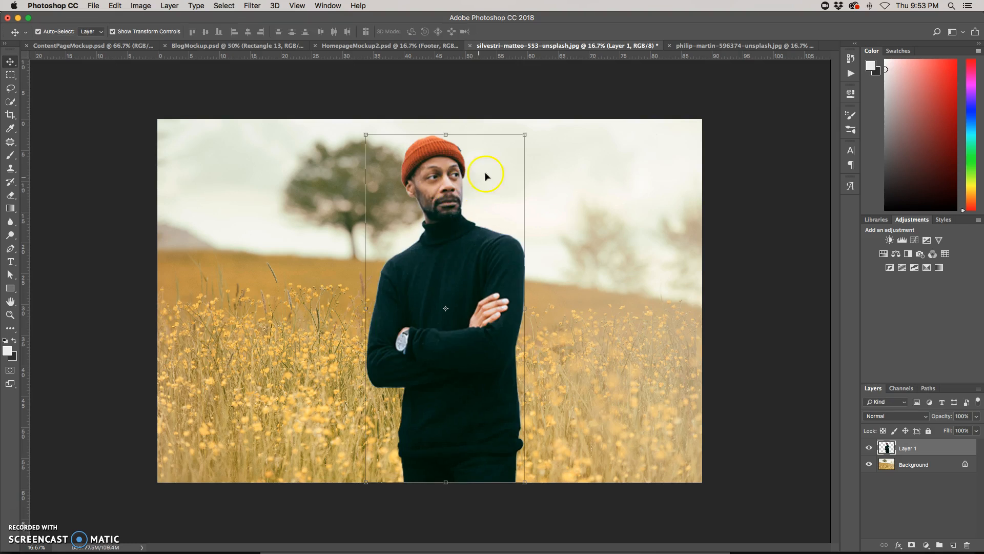
# Step: Shrink the man's layer to a tiny figure at the photo's lower edge and scale it back up to large size
pyautogui.moveTo(524, 134); pyautogui.dragTo(361, 469)
pyautogui.press('Return')
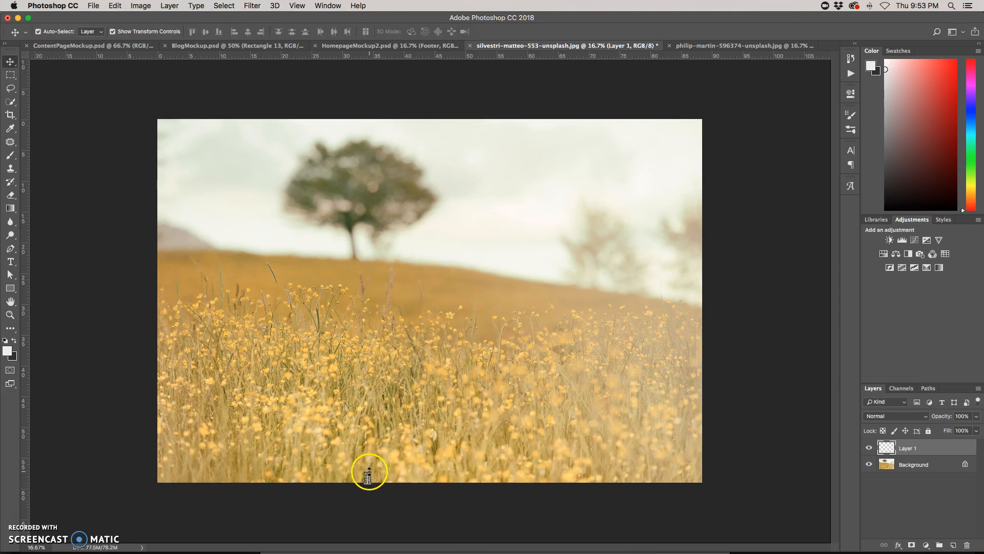
pyautogui.moveTo(369, 473); pyautogui.dragTo(629, 205)
pyautogui.press('Return')
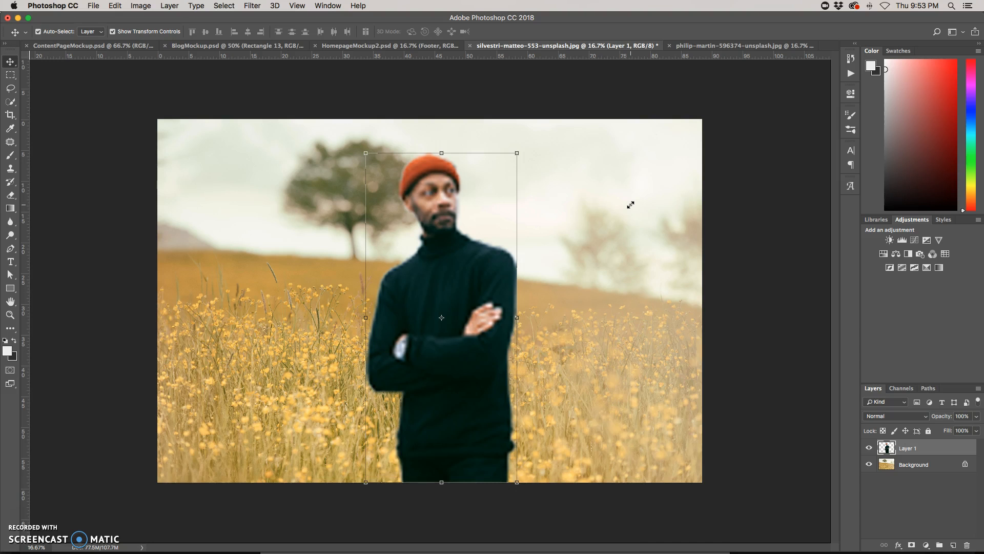
# Step: Undo the scaling of the man's layer and its placement in the field photo step by step
pyautogui.press('super+z')
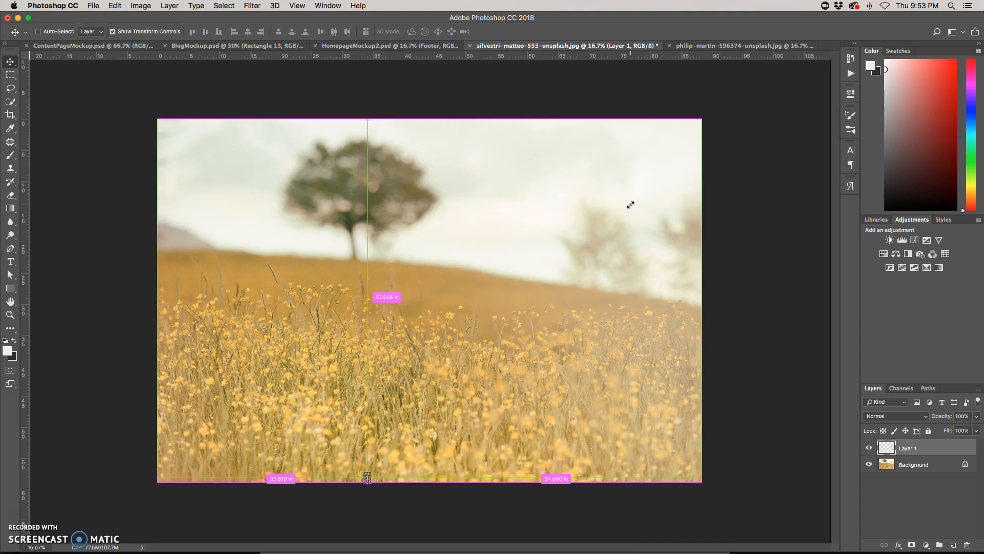
pyautogui.press('super+z')
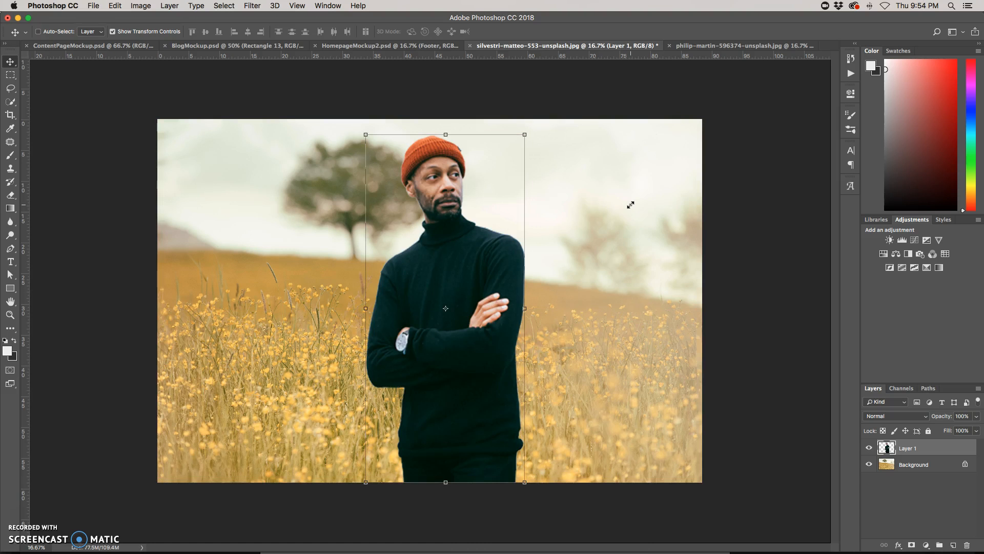
pyautogui.press('alt+super+z')
pyautogui.press('alt+super+z')
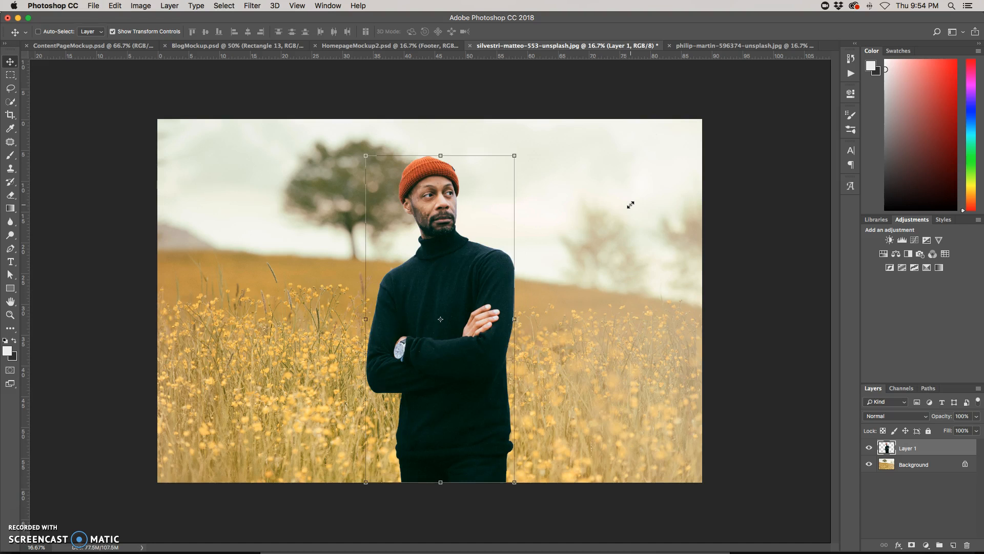
pyautogui.press('alt+super+z')
pyautogui.press('alt+super+z')
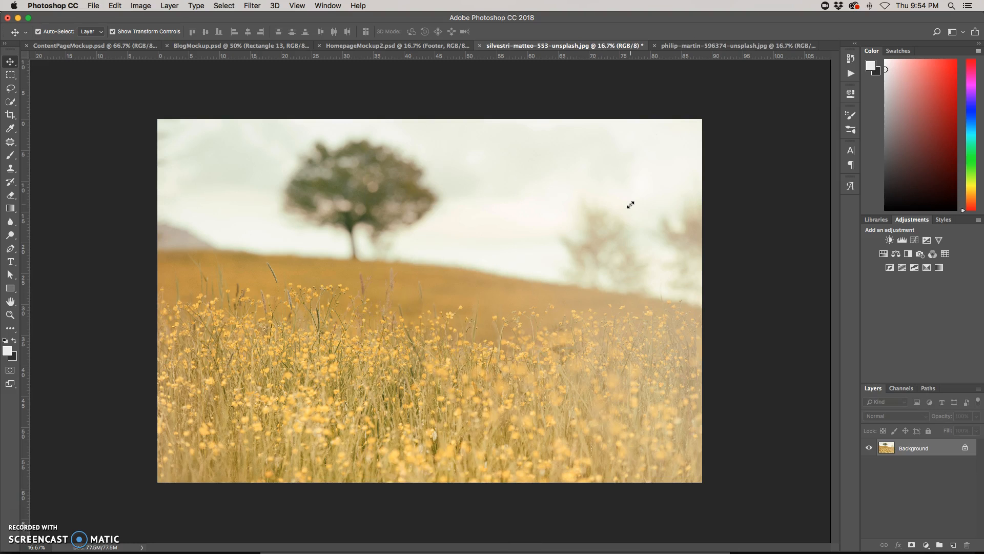
# Step: Restore the field photo to the first Move state in its history
pyautogui.click(851, 58)
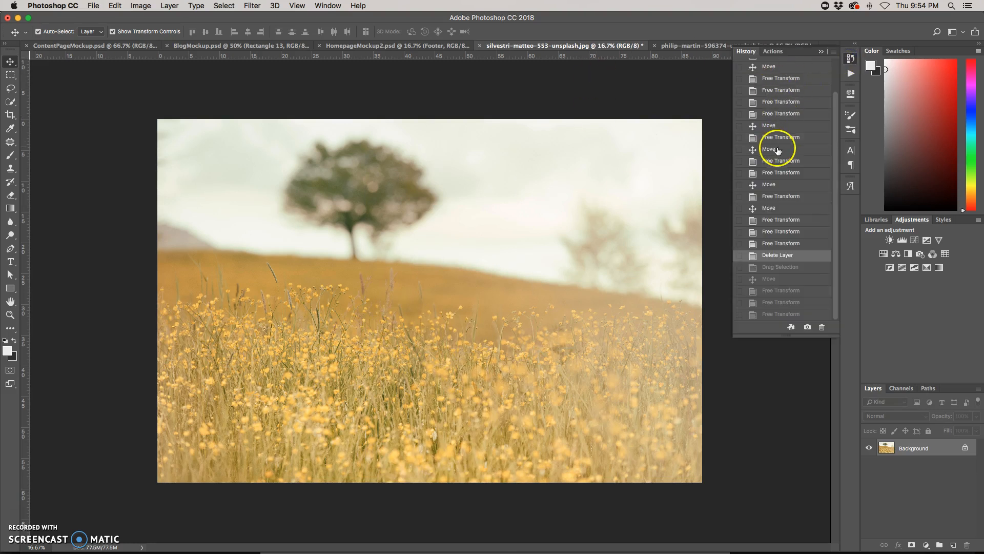
pyautogui.scroll(3, 777, 262)
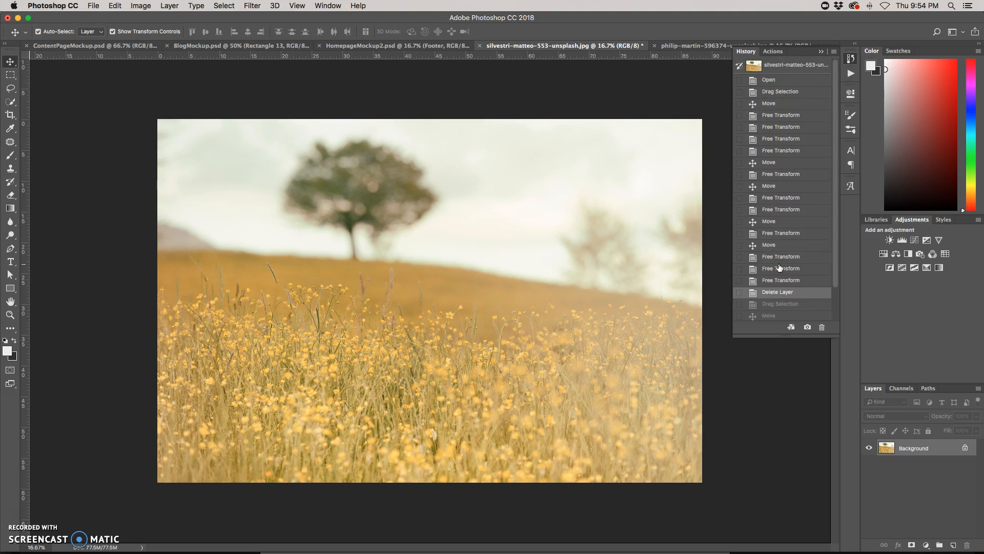
pyautogui.click(788, 104)
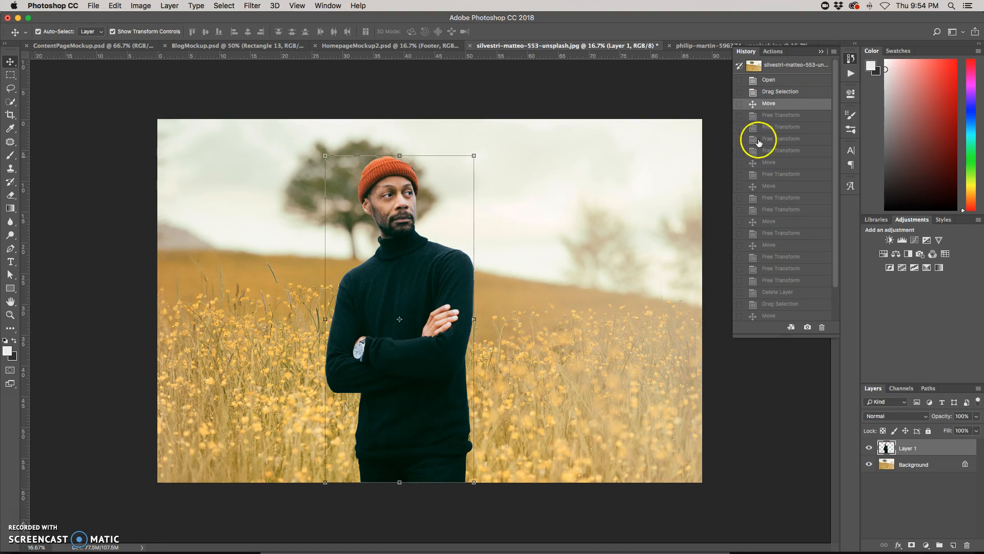
pyautogui.click(821, 52)
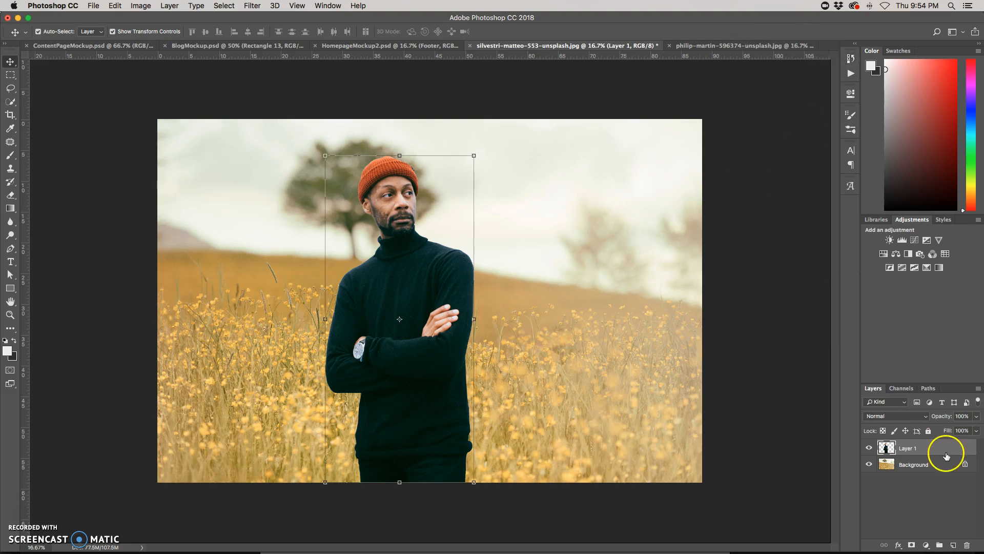
# Step: Convert Layer 1 to a smart object and scale it down to about 2.5%
pyautogui.rightClick(905, 449)
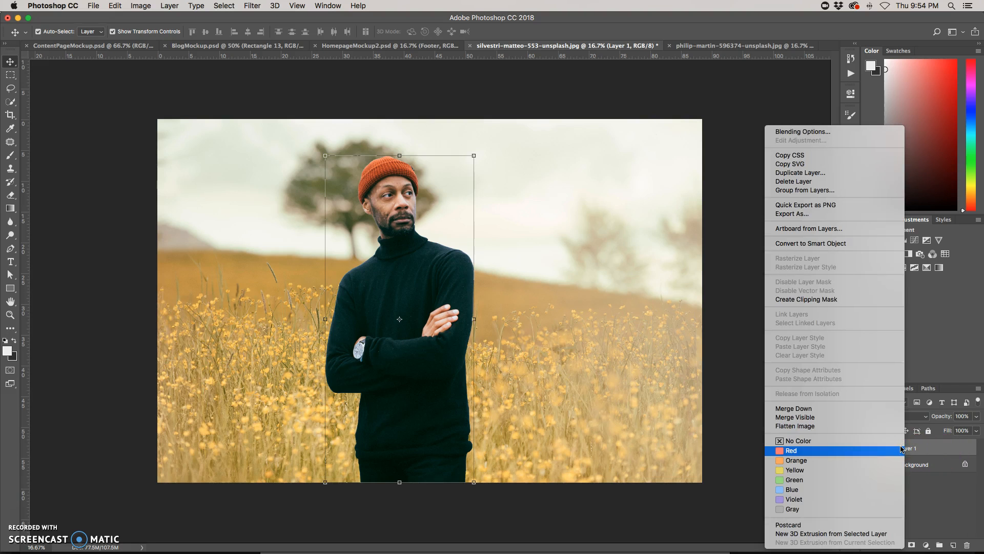
pyautogui.click(817, 243)
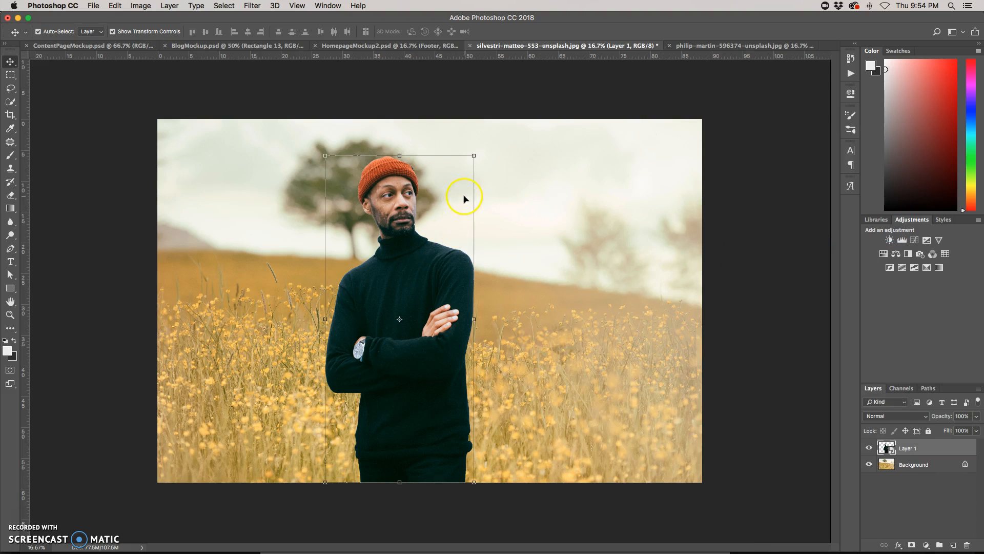
pyautogui.click(473, 155)
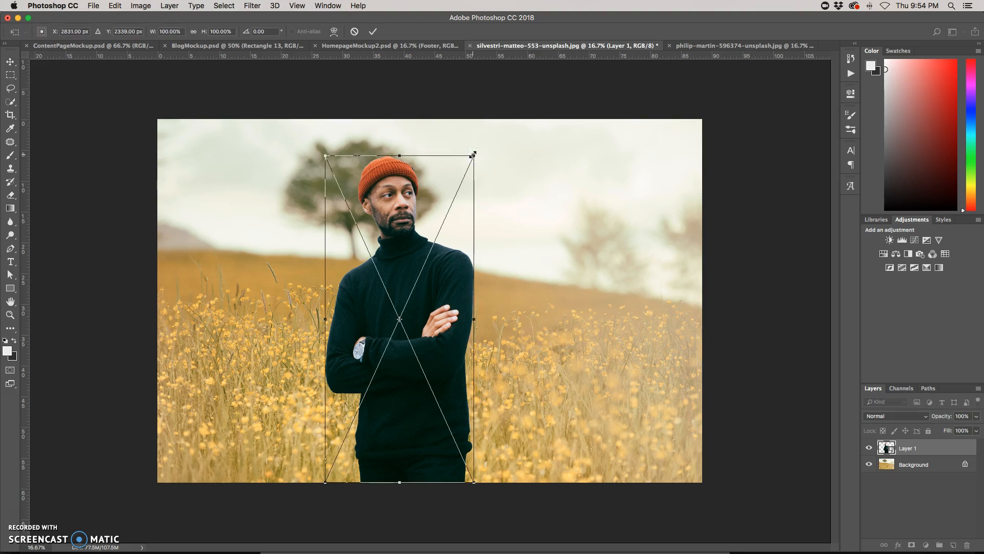
pyautogui.moveTo(473, 155); pyautogui.dragTo(347, 481)
pyautogui.press('Return')
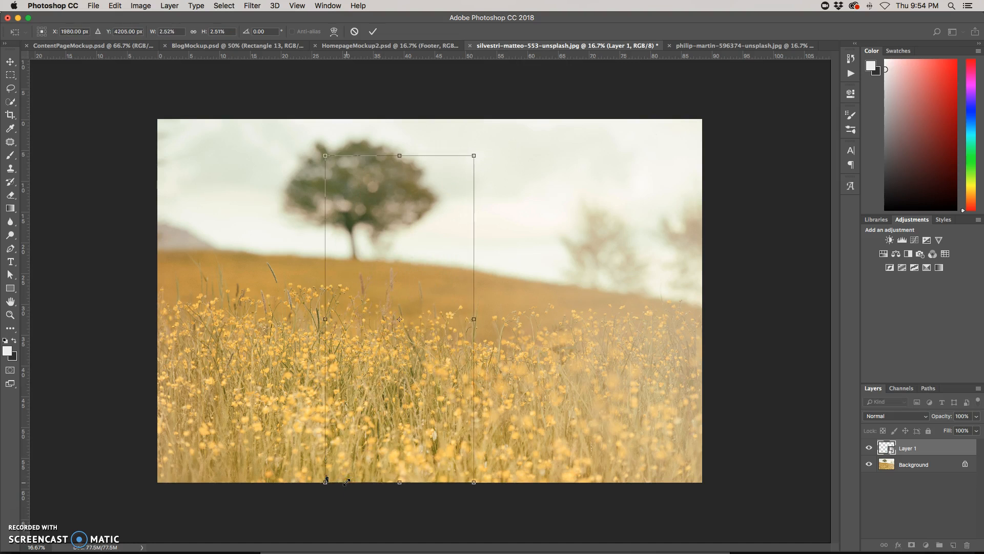
# Step: Scale the tiny smart object back up to about 98% of its original size
pyautogui.click(329, 473)
pyautogui.moveTo(328, 474); pyautogui.dragTo(564, 205)
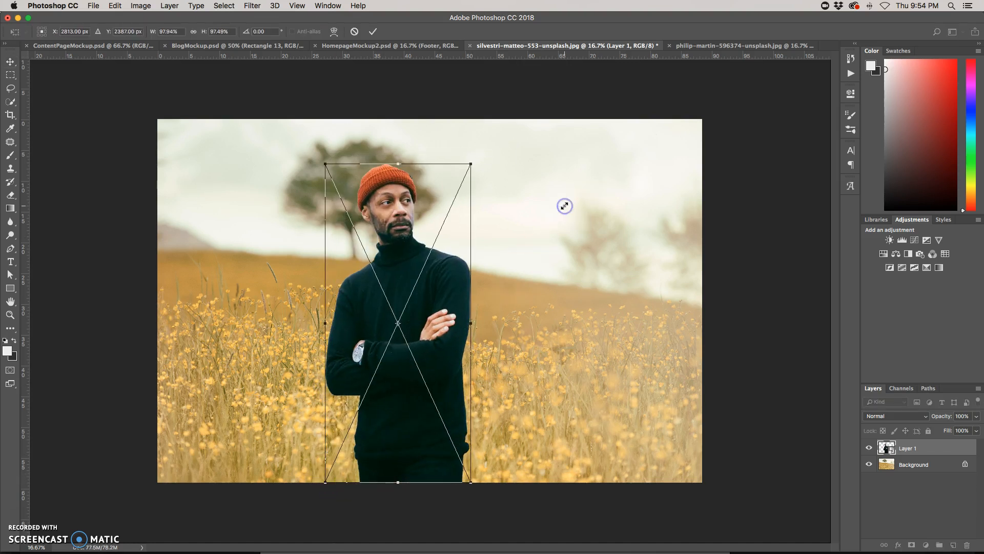
pyautogui.press('Return')
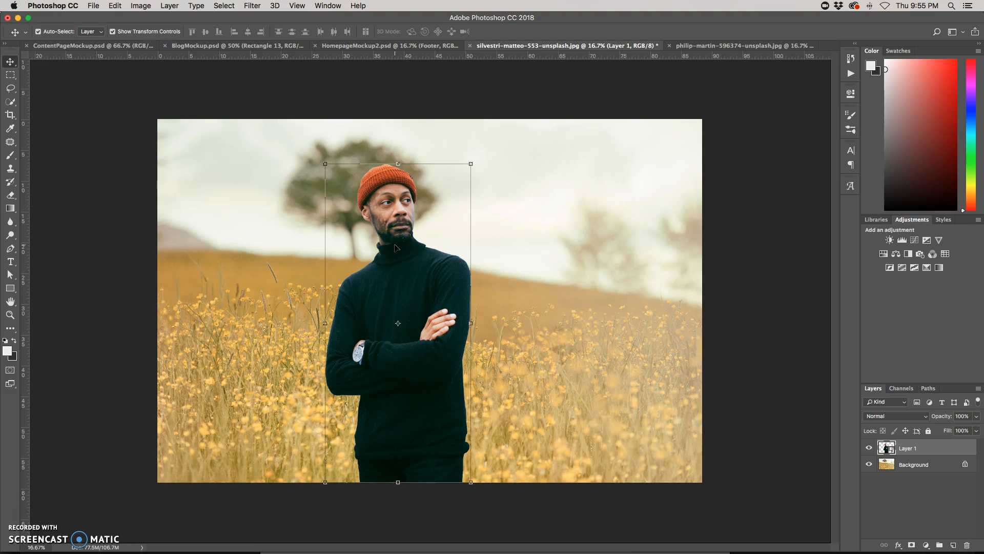
# Step: Switch to the Sharpen tool for retouching the man's layer
pyautogui.press('super+plus')
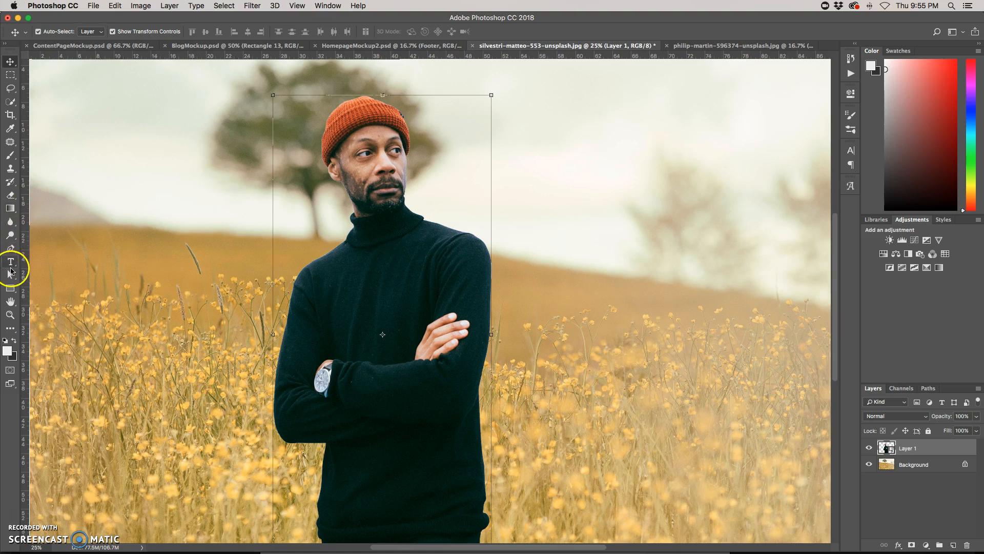
pyautogui.click(10, 225)
pyautogui.moveTo(10, 225); pyautogui.dragTo(46, 233)
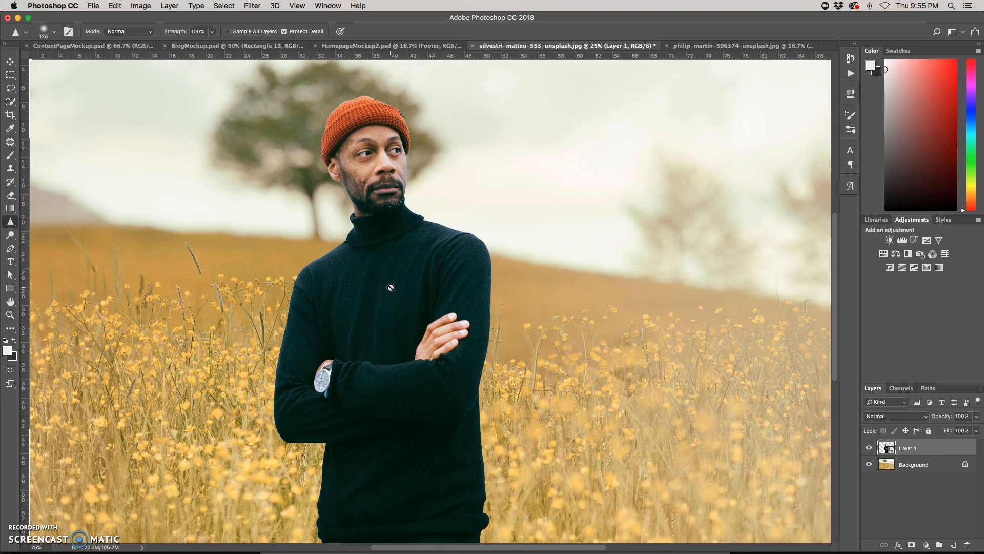
# Step: Duplicate the Layer 1 smart object and rasterize the copy
pyautogui.press('super+j')
pyautogui.rightClick(921, 451)
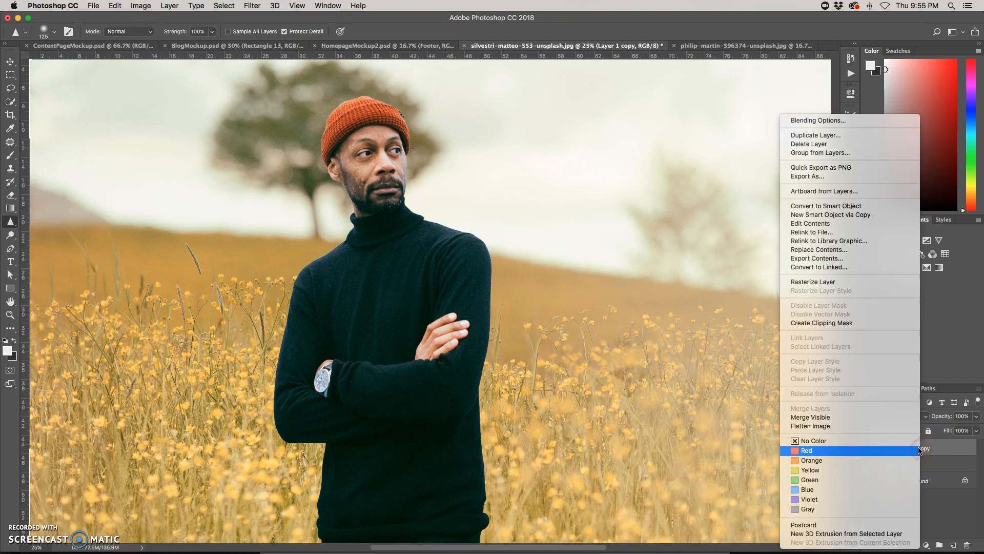
pyautogui.click(831, 283)
pyautogui.click(831, 283)
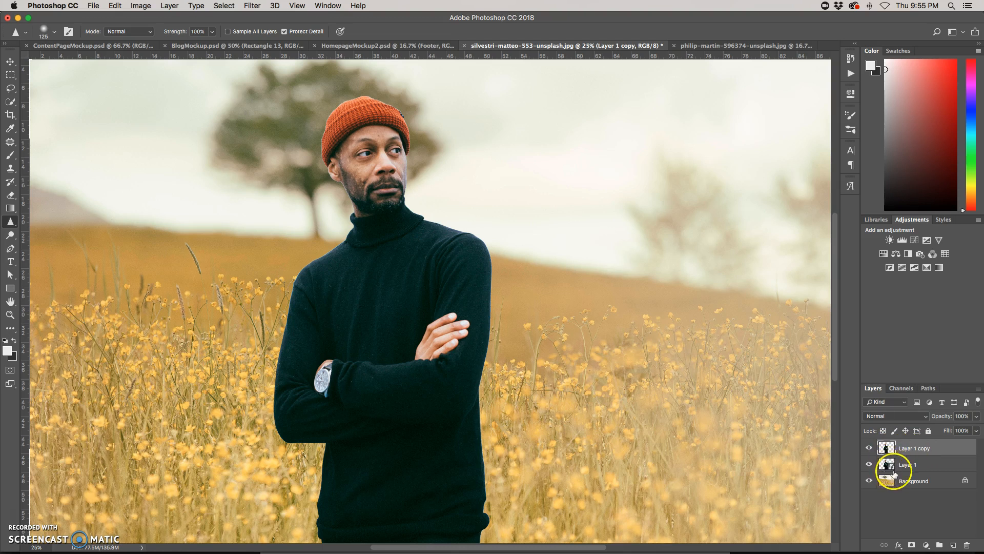
# Step: Sharpen the man's face on Layer 1 copy and toggle that layer's visibility to compare the result
pyautogui.moveTo(366, 154)
pyautogui.mouseDown()
pyautogui.moveTo(356, 154)
pyautogui.moveTo(365, 153)
pyautogui.mouseUp()
pyautogui.moveTo(394, 149); pyautogui.dragTo(397, 150)
pyautogui.click(870, 449)
pyautogui.click(870, 449)
pyautogui.click(869, 449)
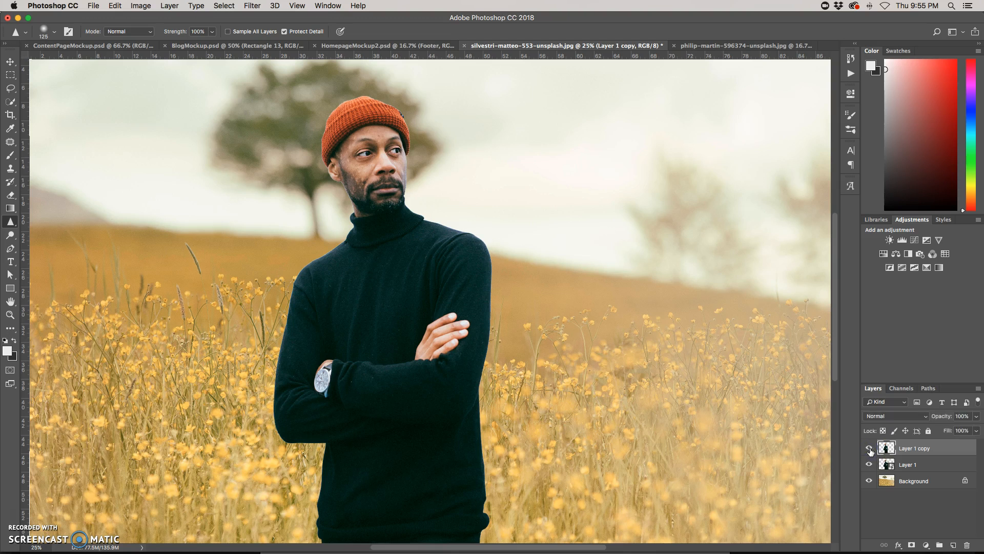